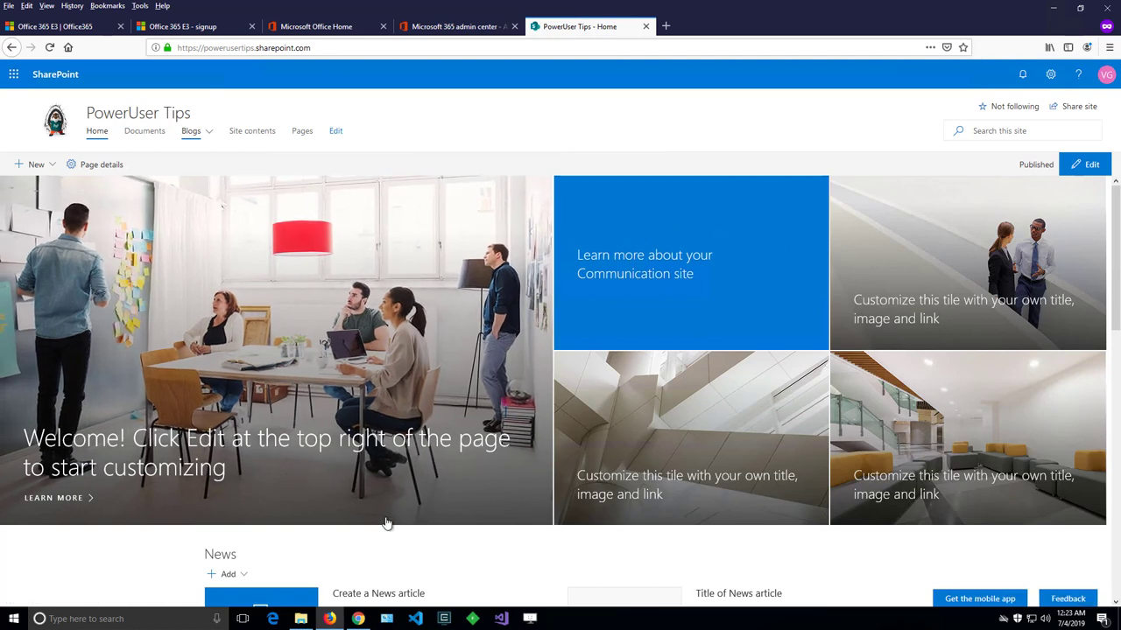
- Change the site's look to the Green SharePoint theme, save it, and close the settings
scroll(388, 524, down, 3)
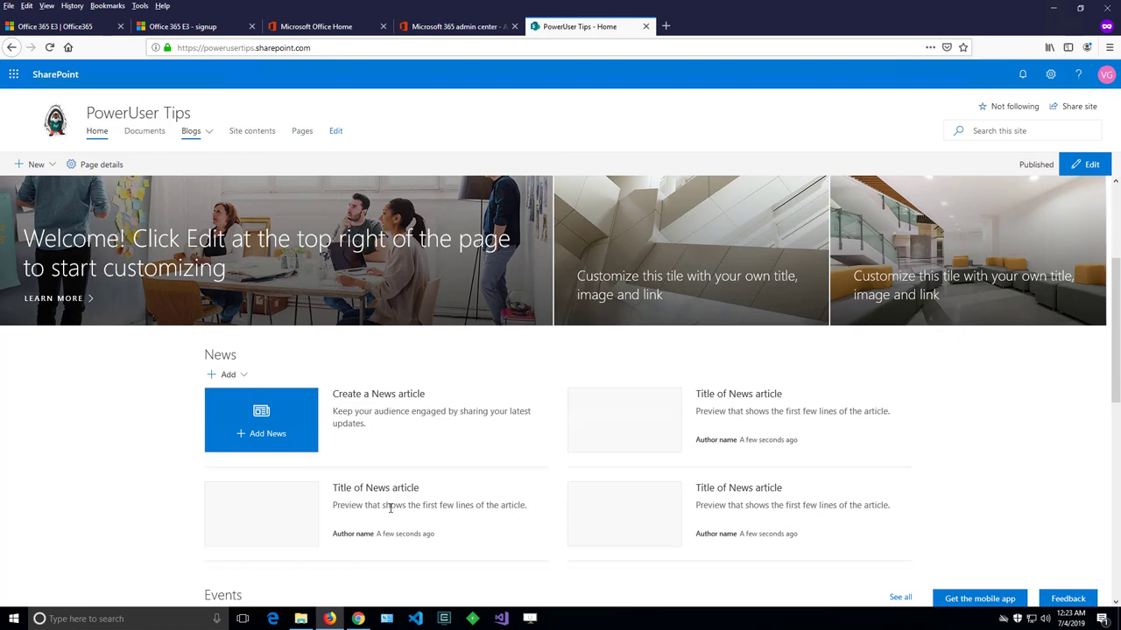
scroll(390, 508, up, 3)
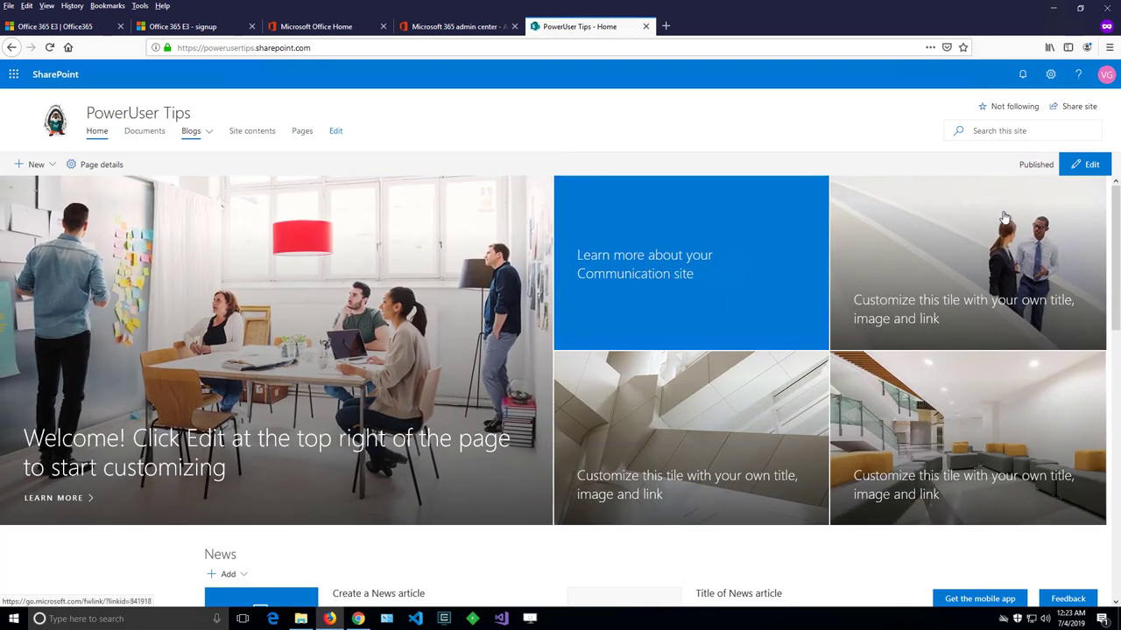
click(1055, 77)
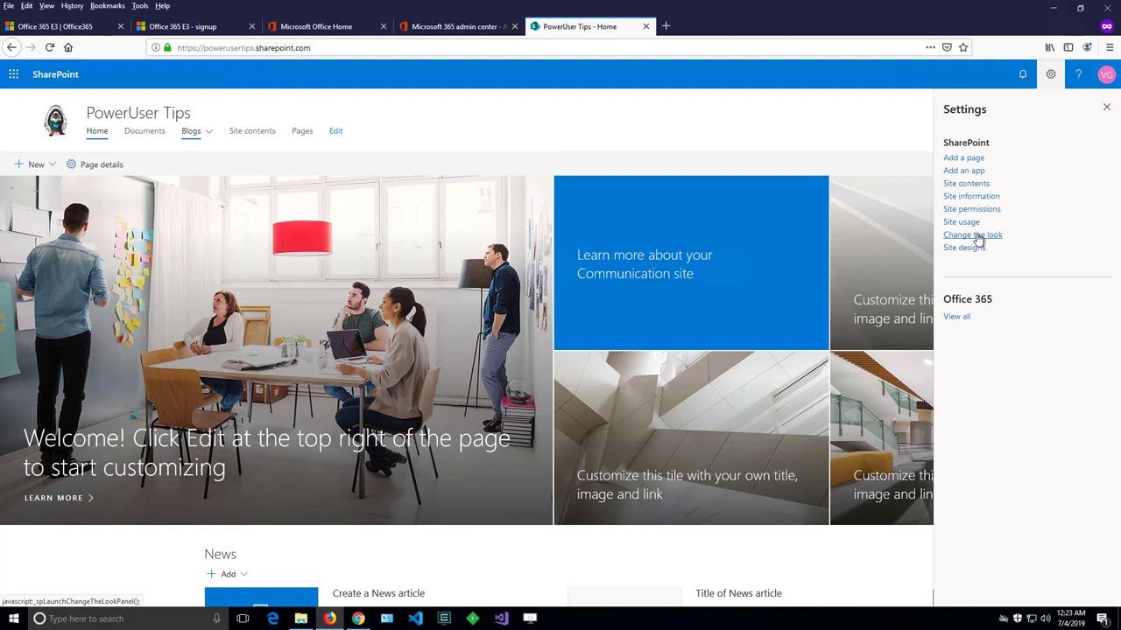
click(979, 236)
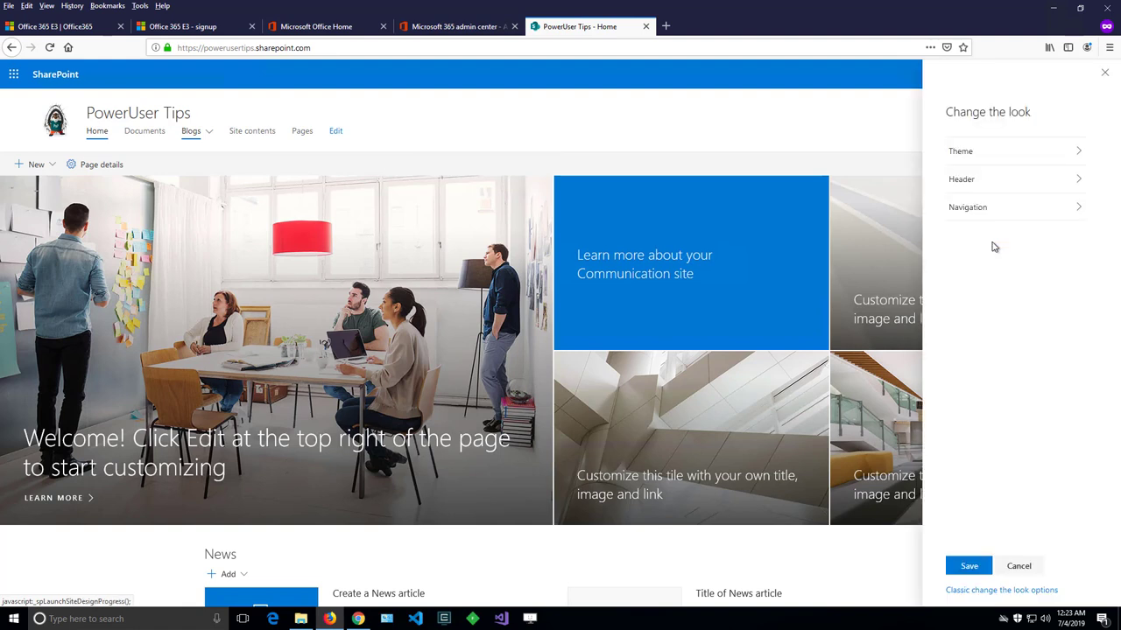
click(984, 155)
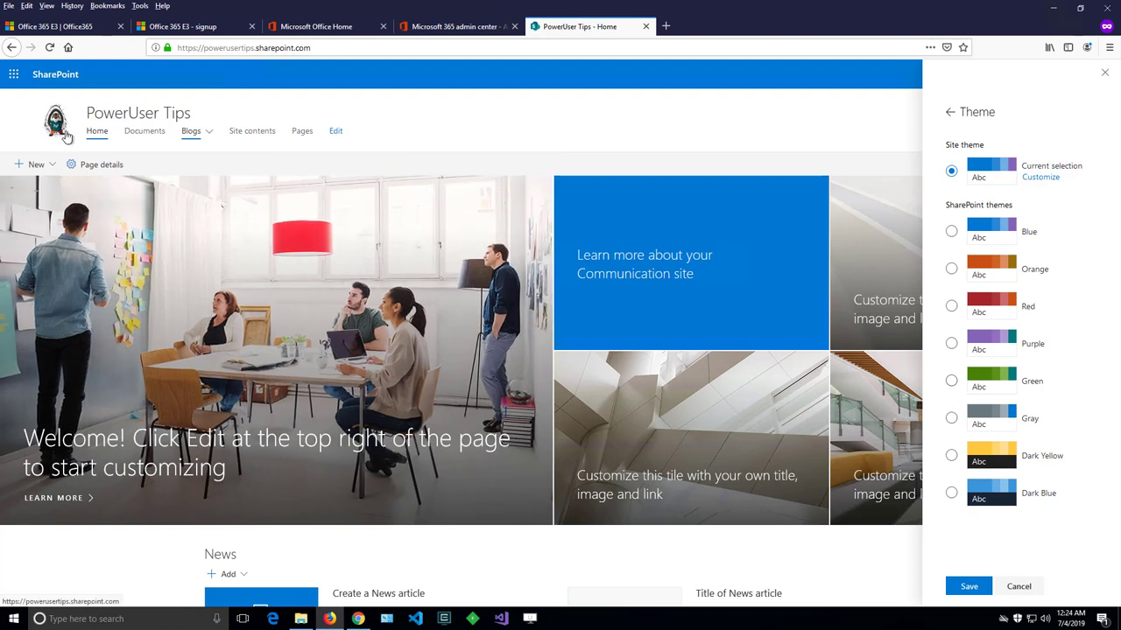
click(951, 381)
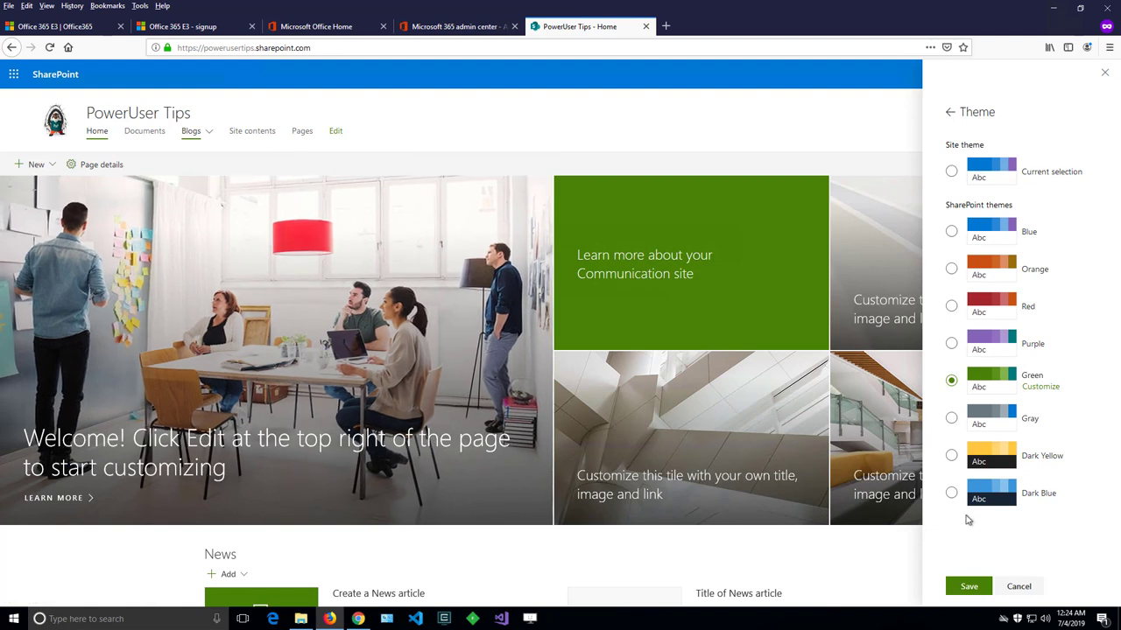
click(976, 586)
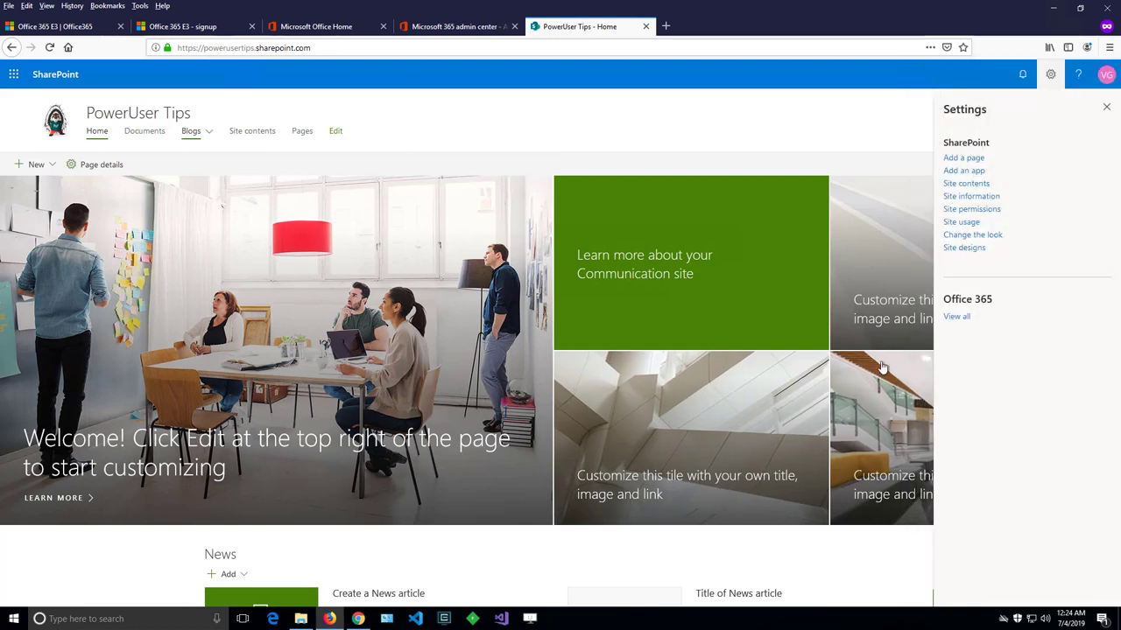
click(1106, 107)
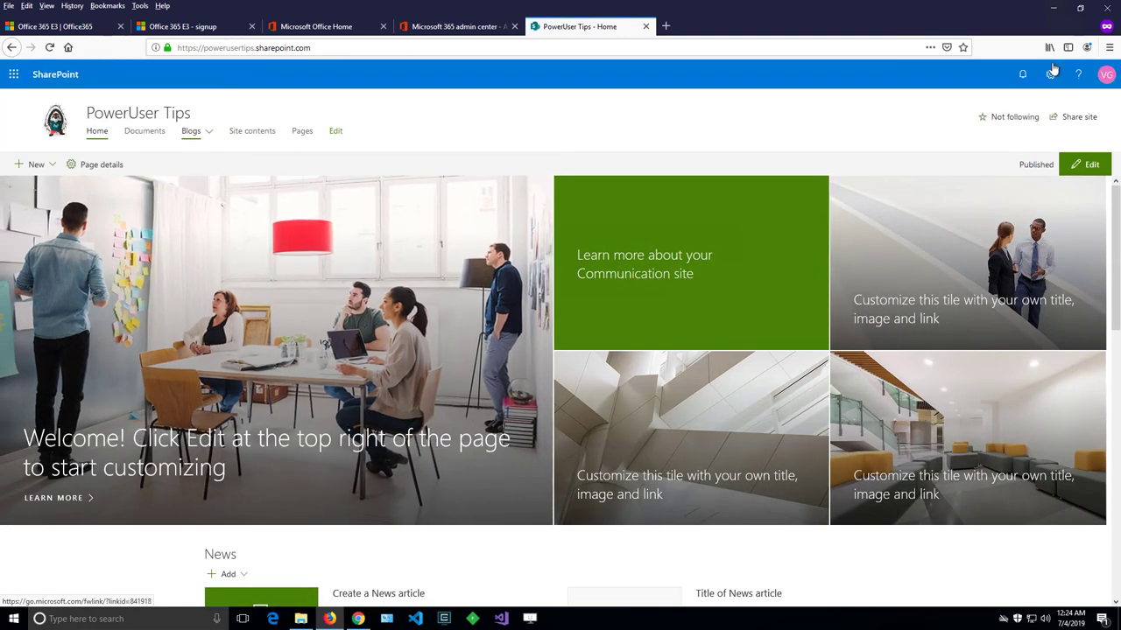
- Examine the applied theme on the home page, in the Documents library and in the app launcher, and return to the home page
click(1052, 74)
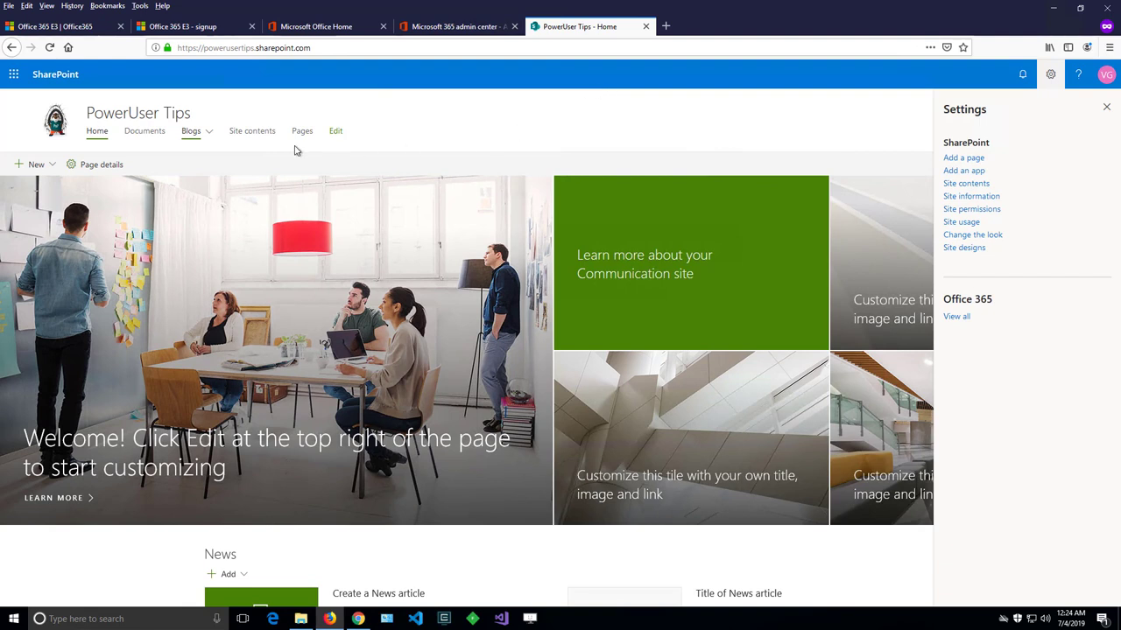
click(1105, 109)
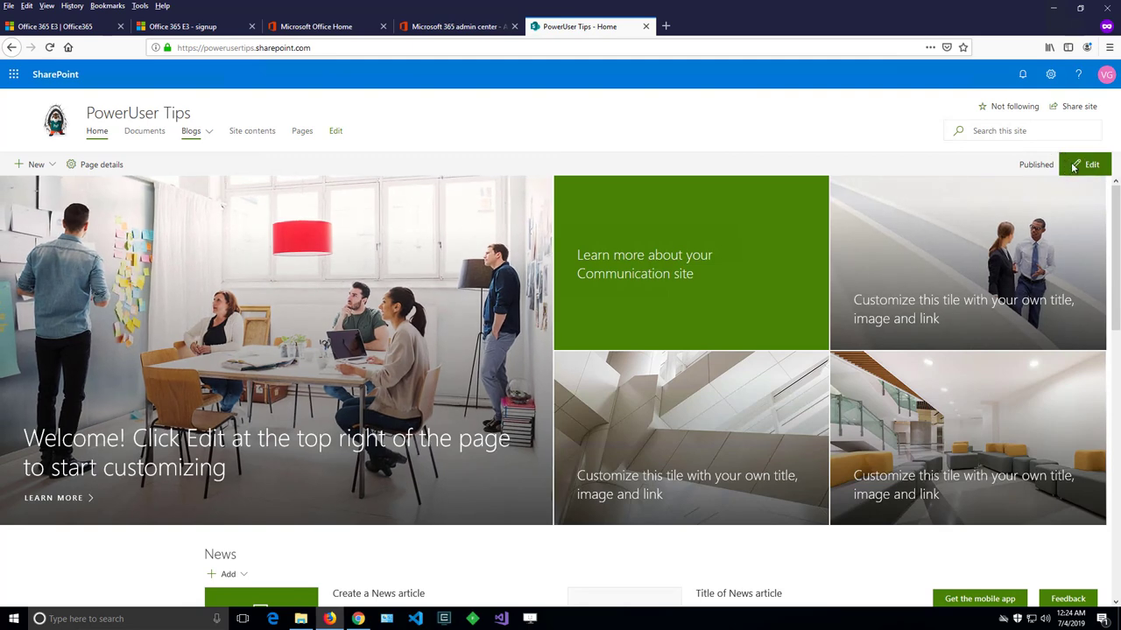
scroll(477, 483, down, 3)
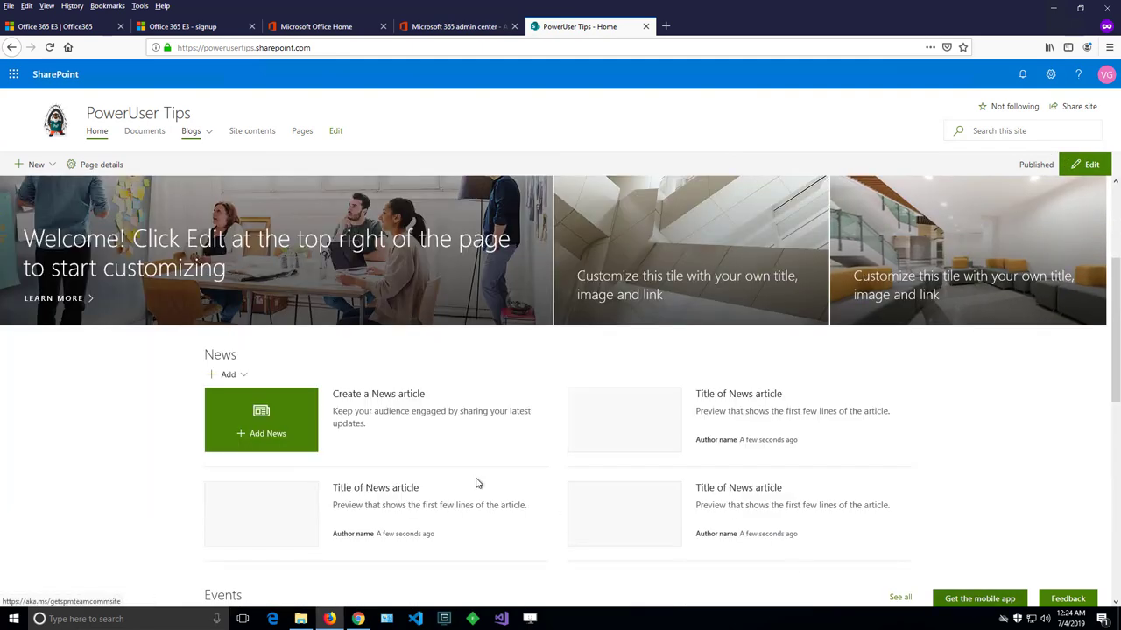
scroll(435, 433, down, 8)
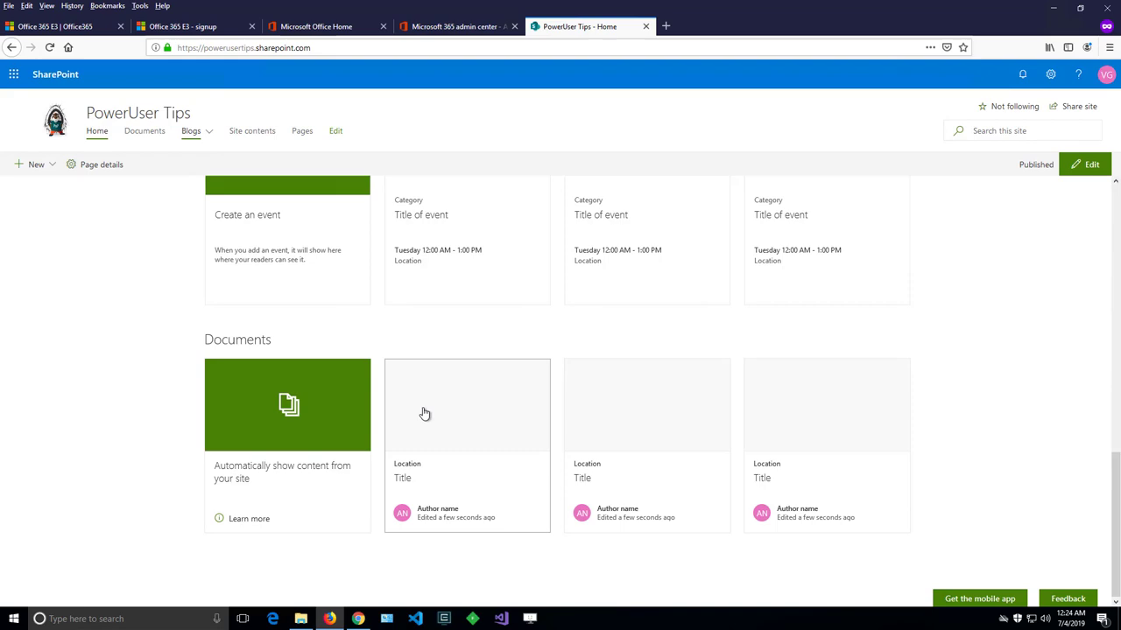
scroll(424, 414, up, 11)
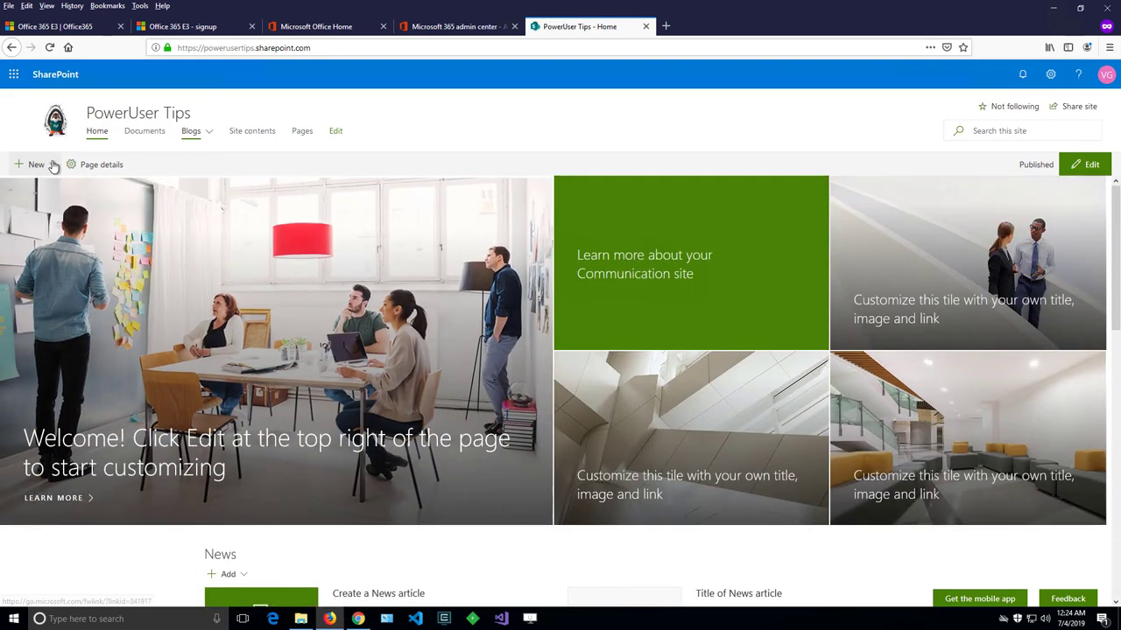
click(145, 132)
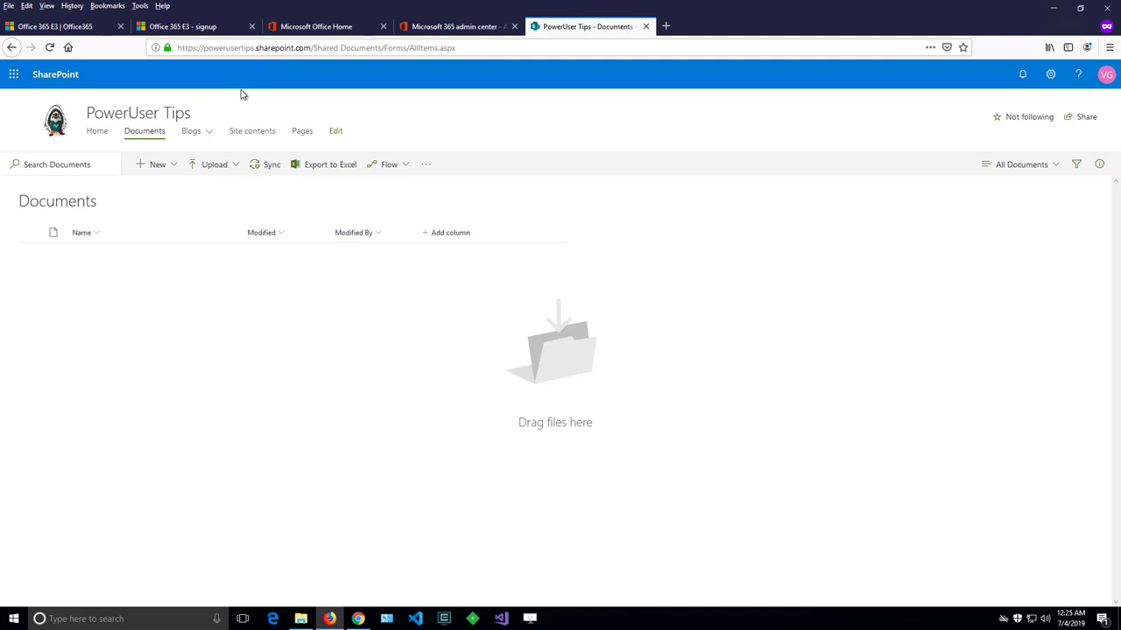
click(16, 77)
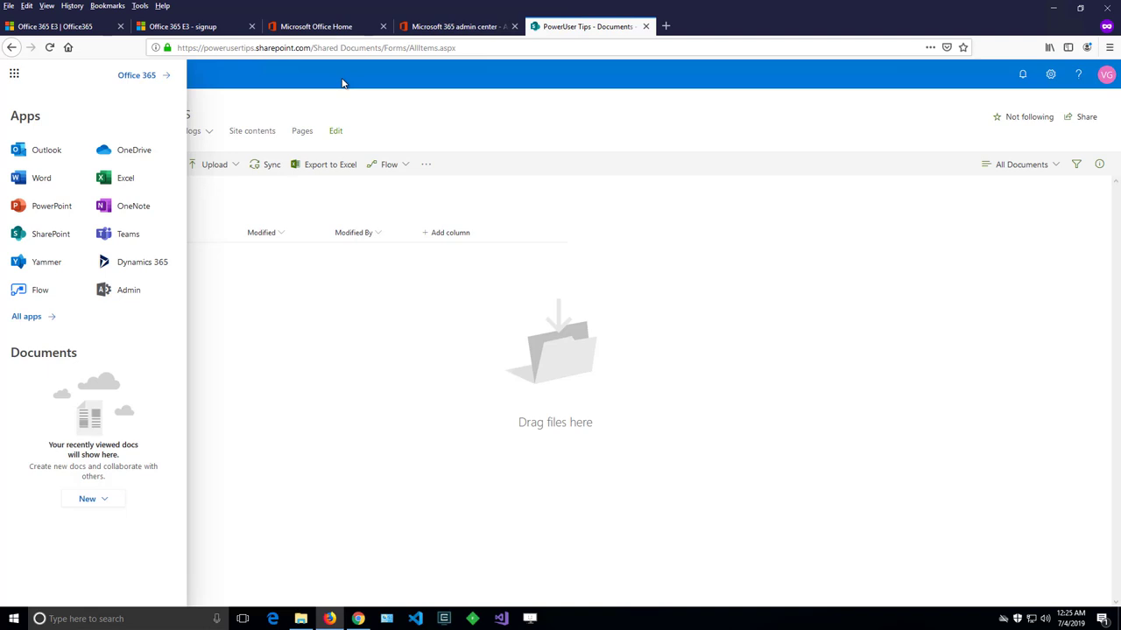
click(324, 123)
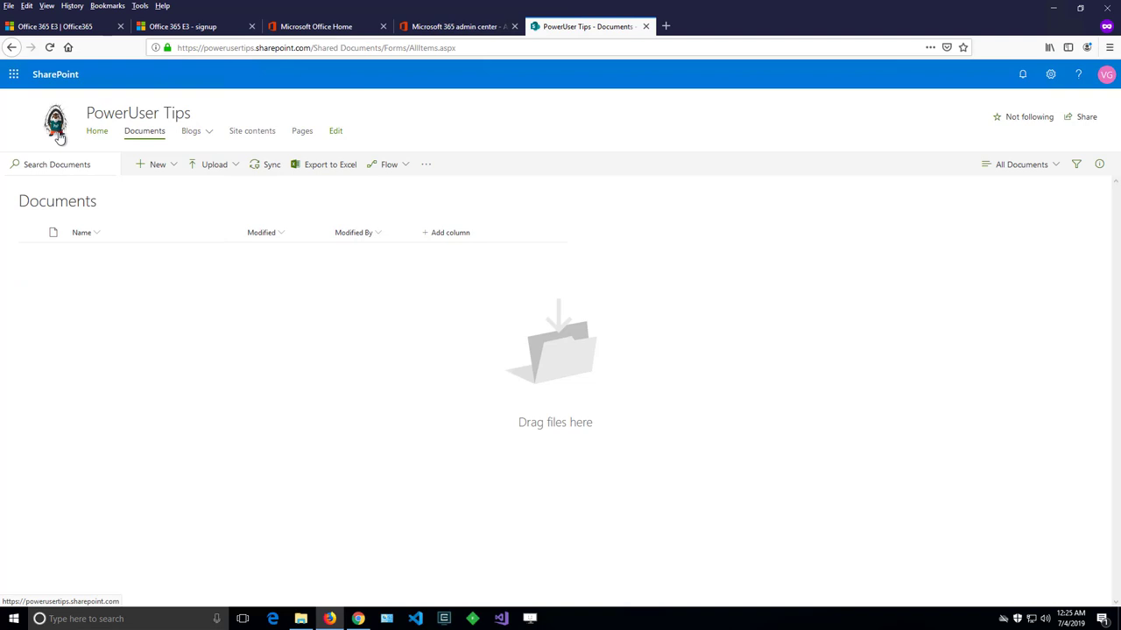
click(94, 134)
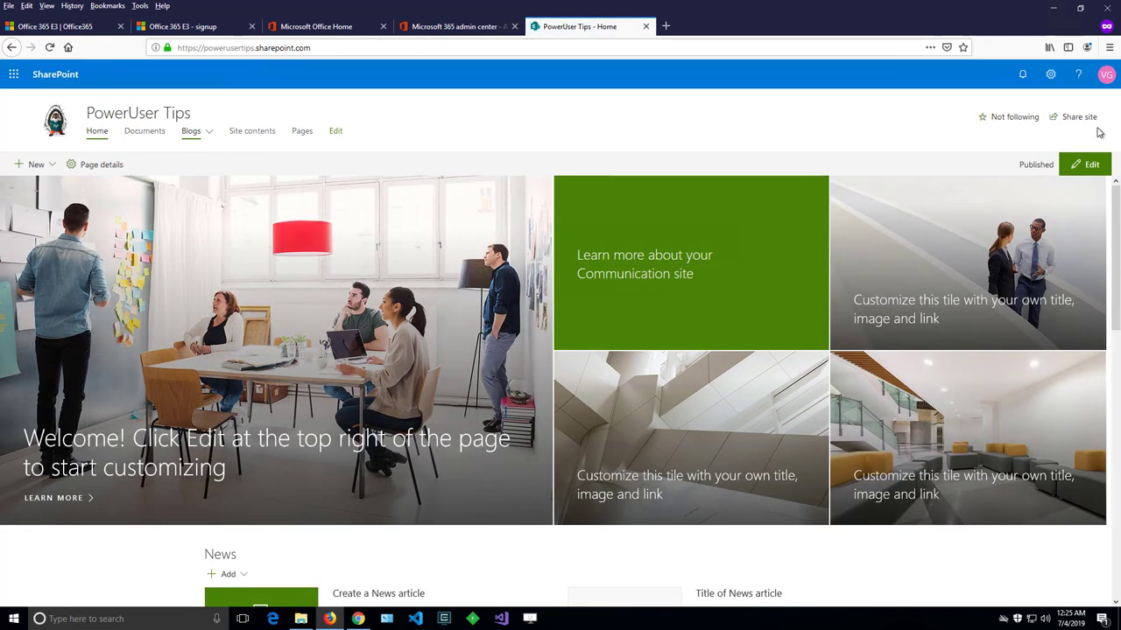
- Customize the current site theme with a teal main color and a violet-blue accent color, and save it
click(1051, 76)
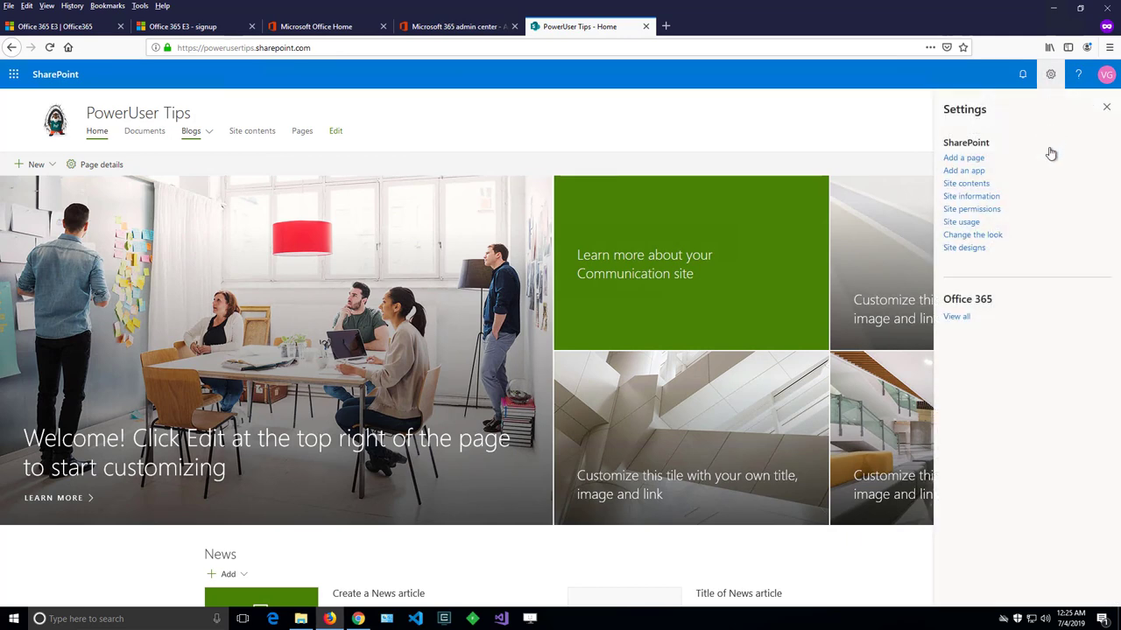
click(966, 239)
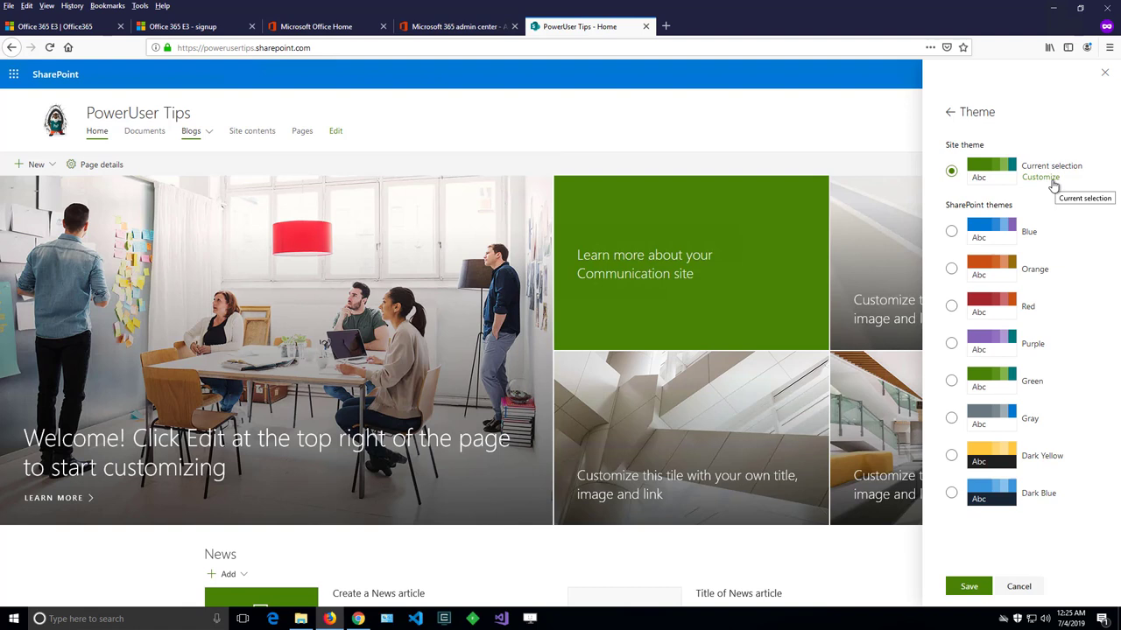
click(1053, 180)
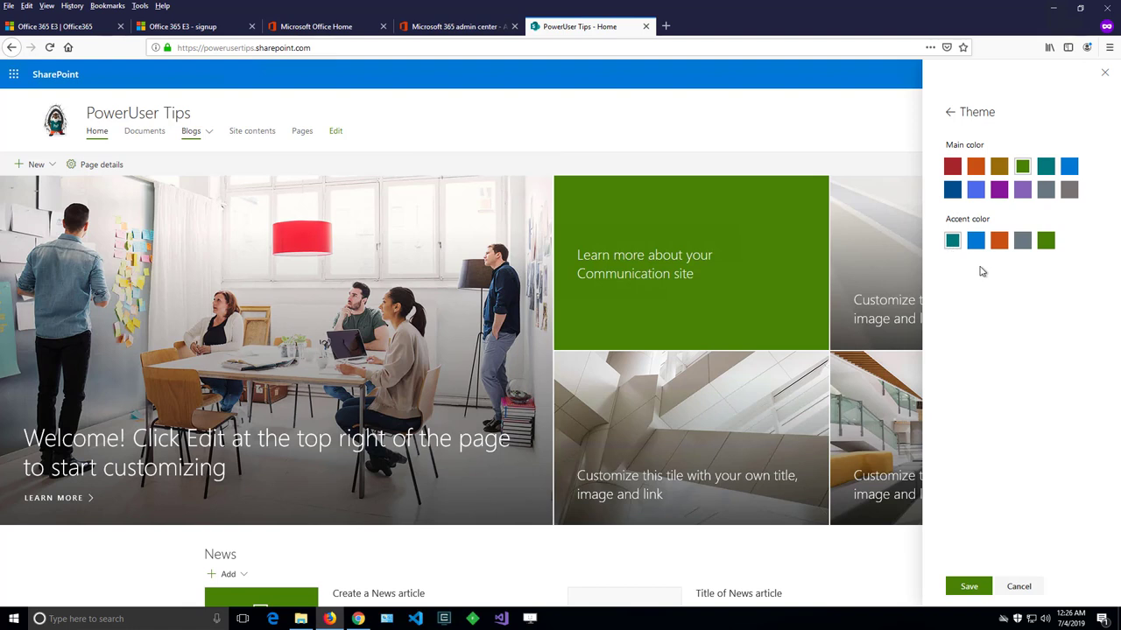
click(1047, 167)
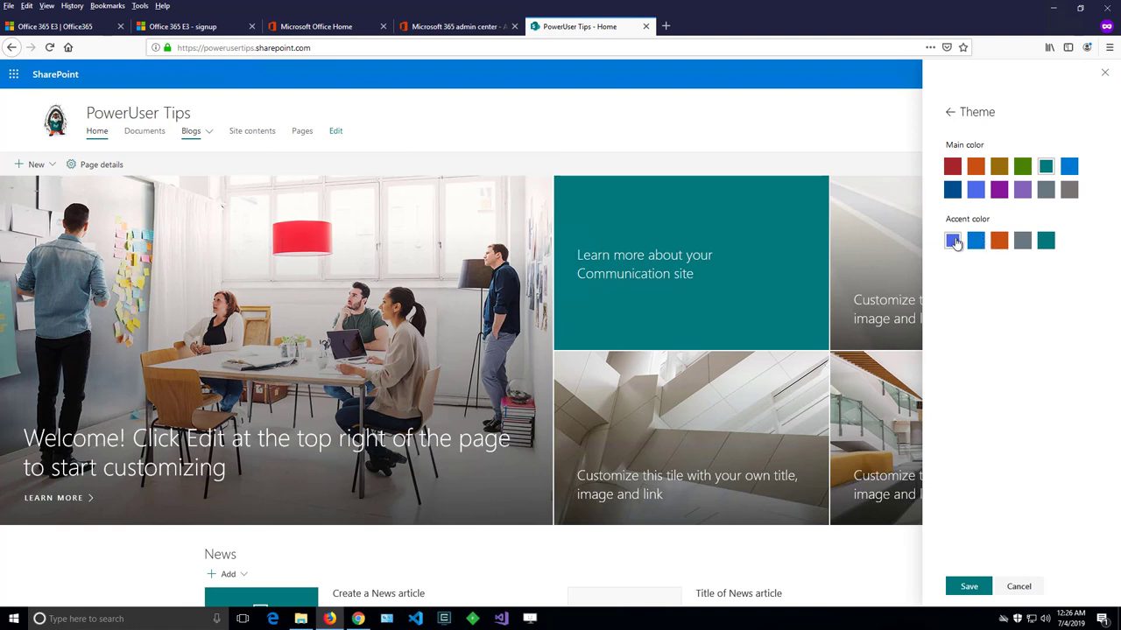
click(954, 243)
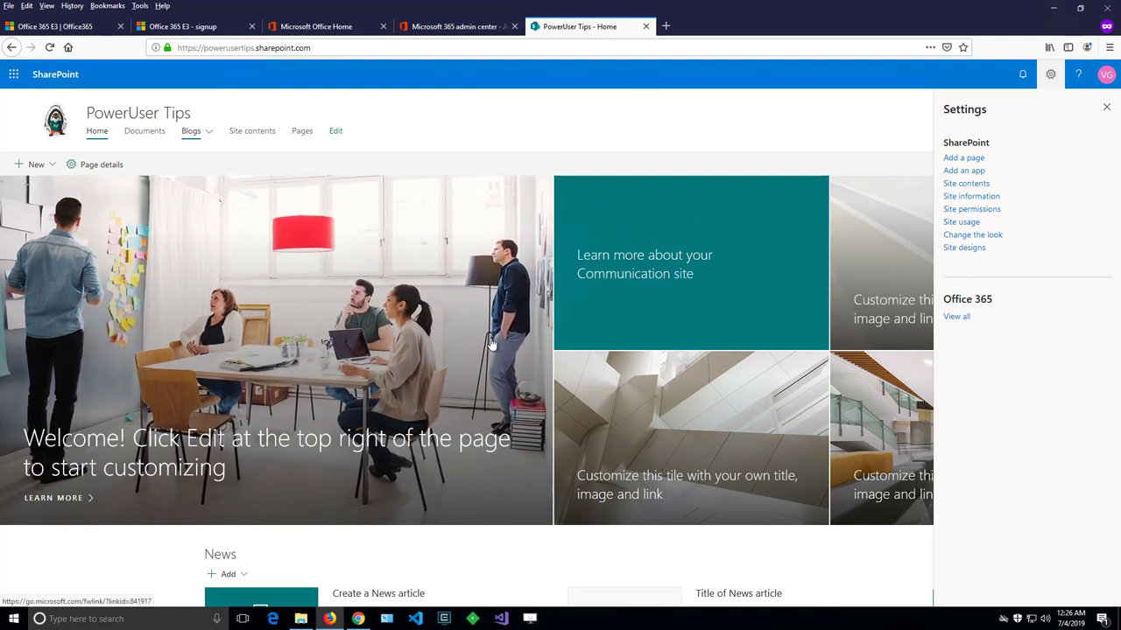
- Give the site header the solid teal background and the Compact layout, save, and close the settings
click(982, 236)
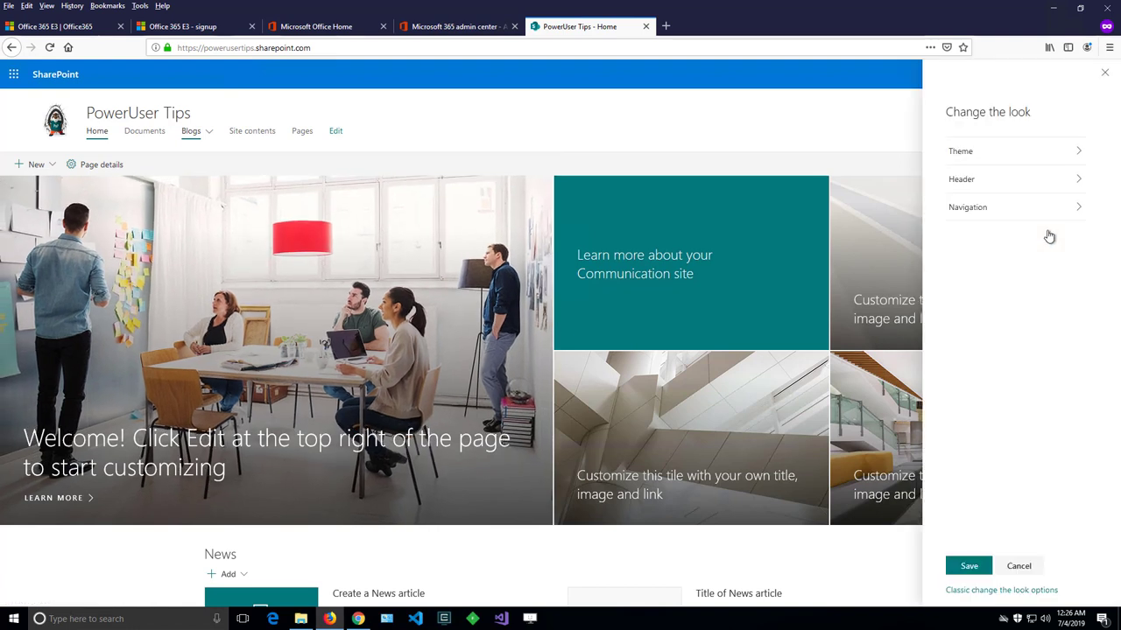
click(1040, 183)
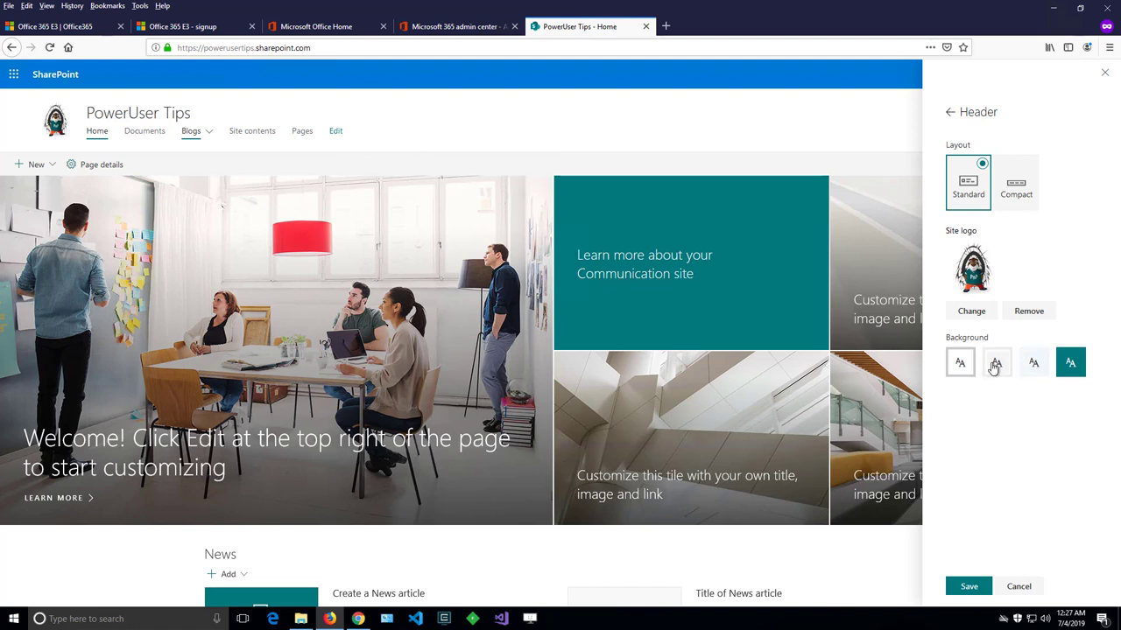
click(996, 364)
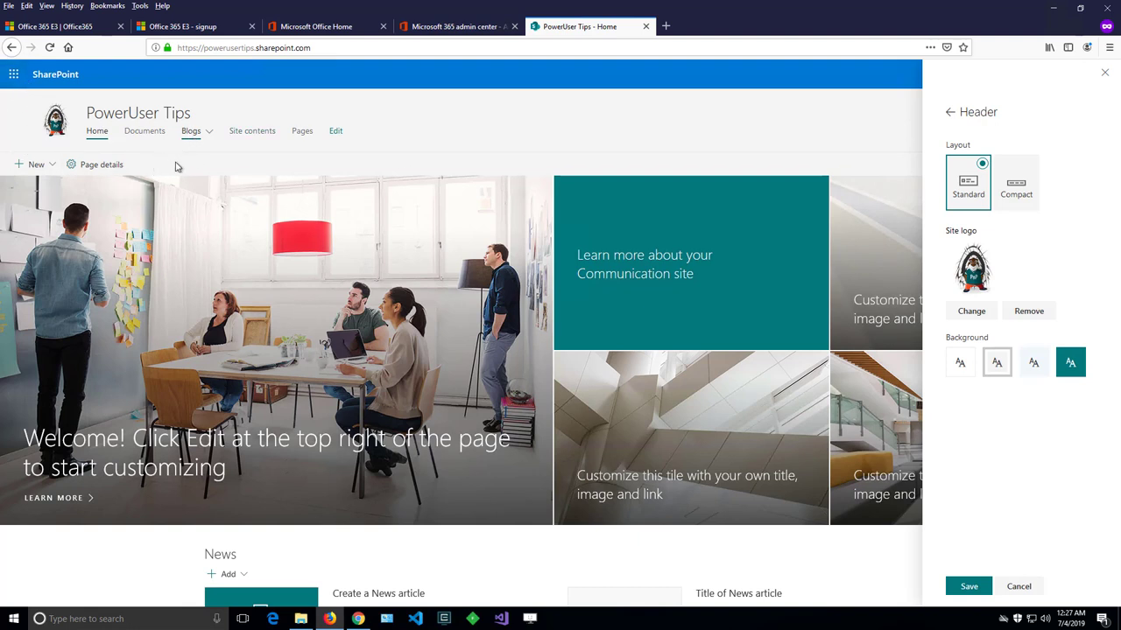
click(1072, 363)
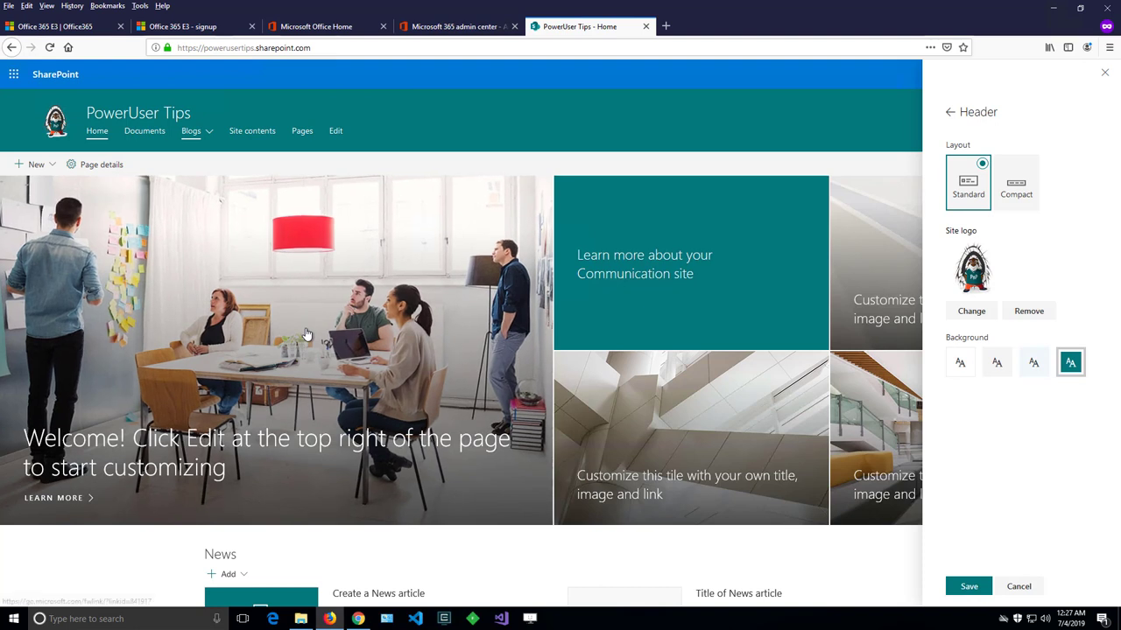
click(1021, 179)
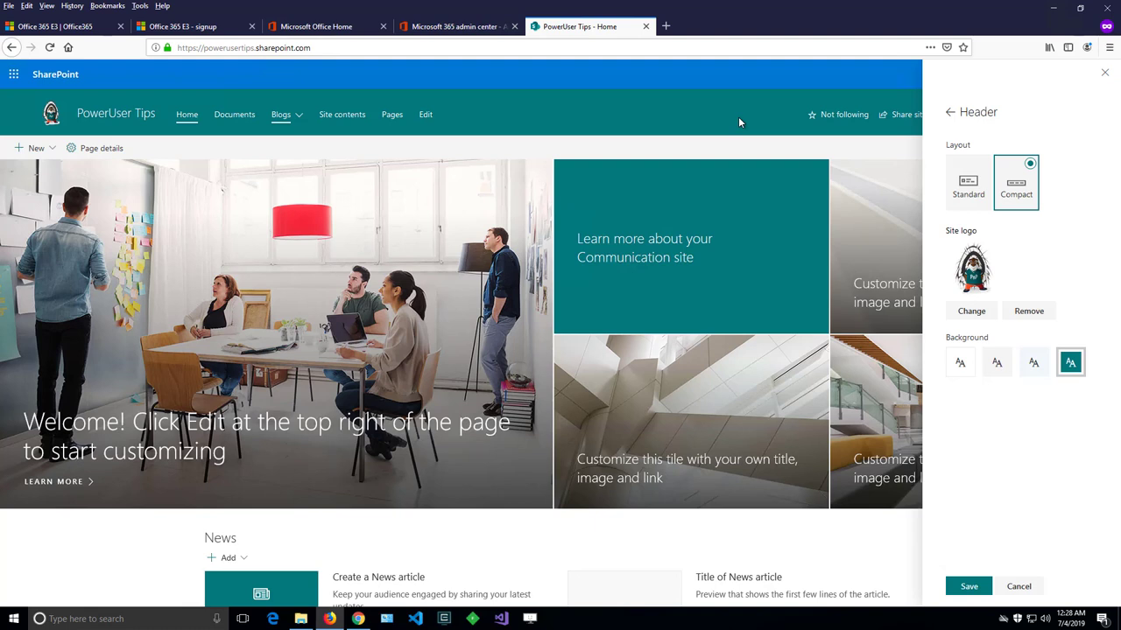
click(966, 588)
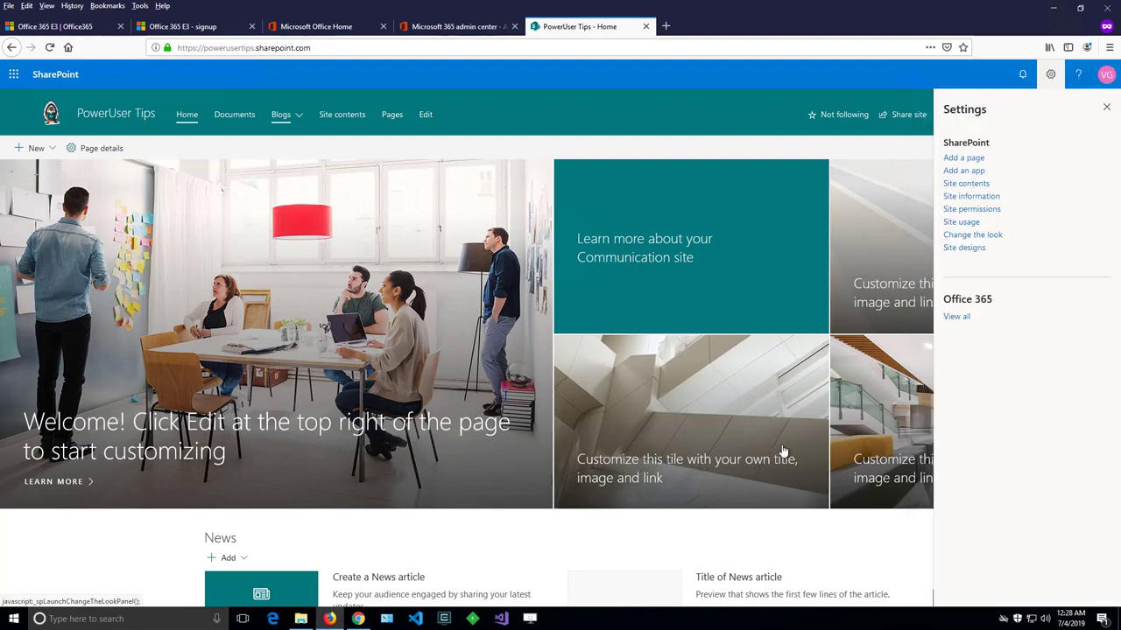
click(1106, 107)
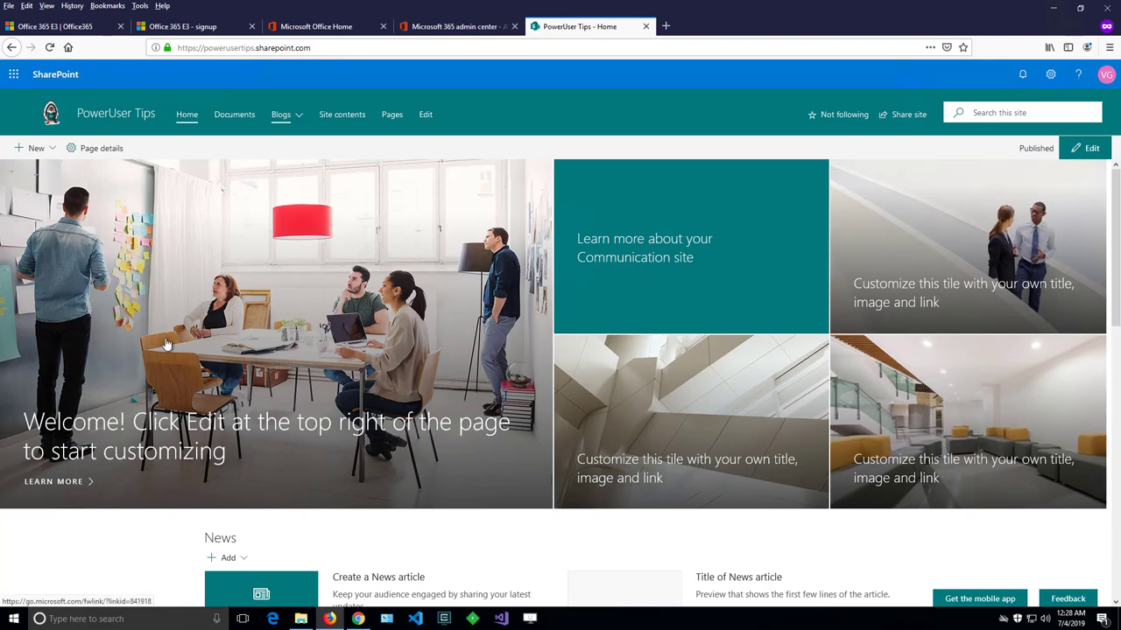
- Review the restyled home page down to its Documents section and open the site settings
scroll(189, 457, down, 8)
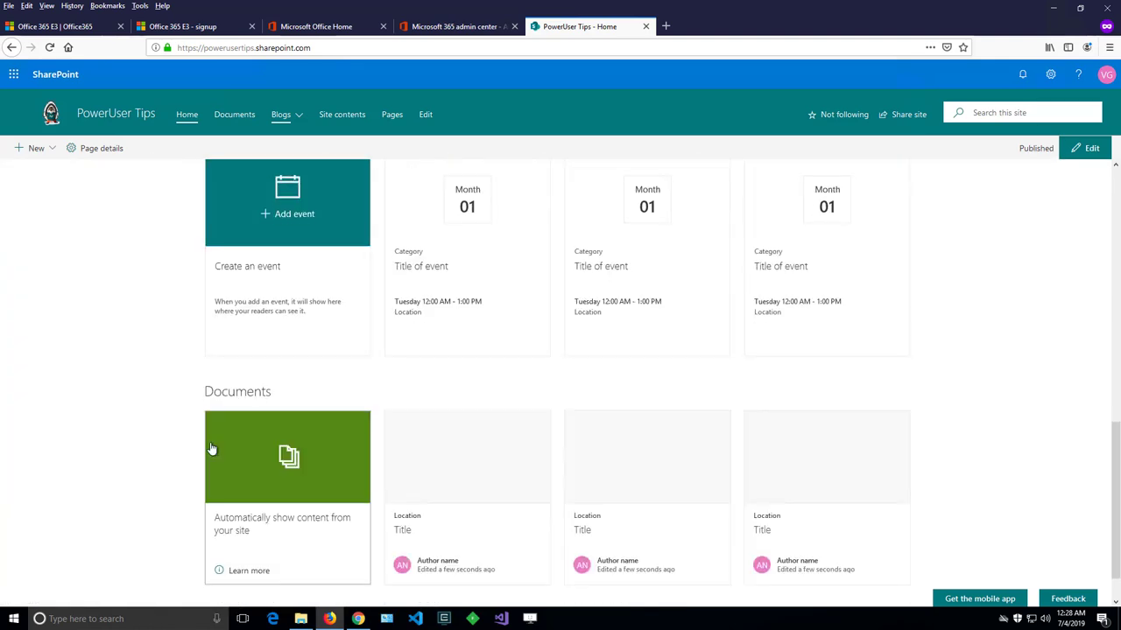
scroll(210, 448, up, 10)
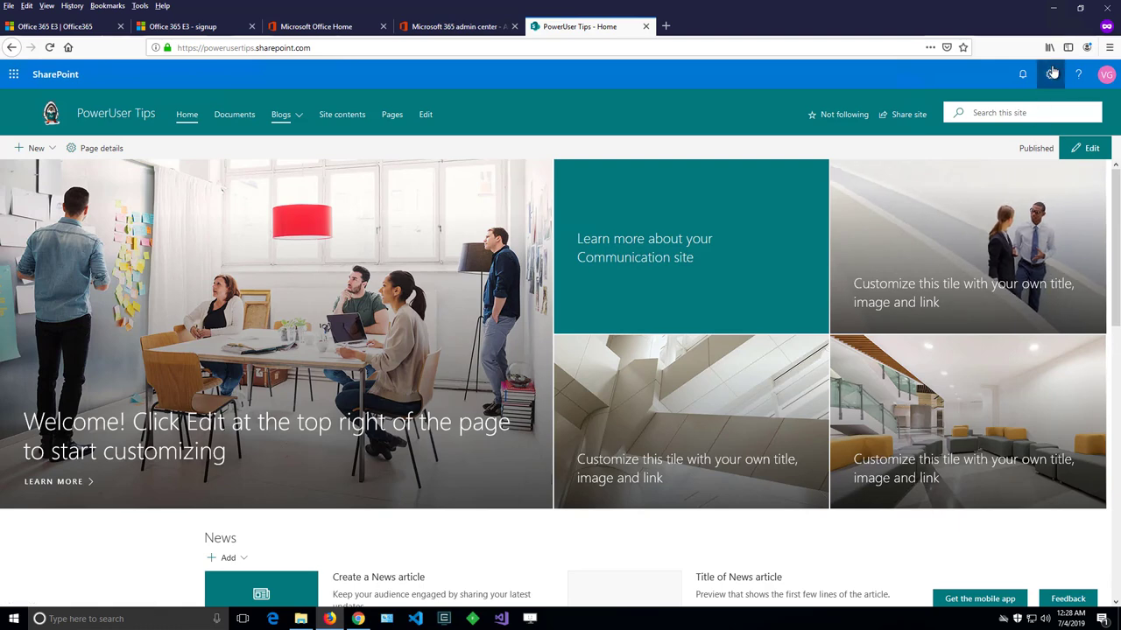
click(1052, 72)
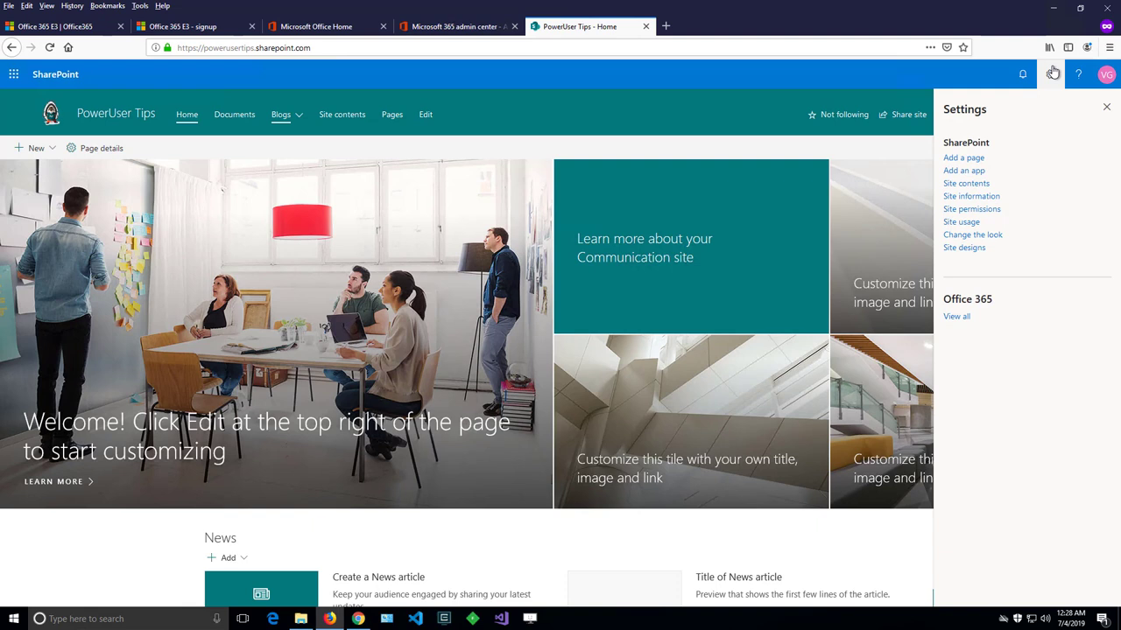